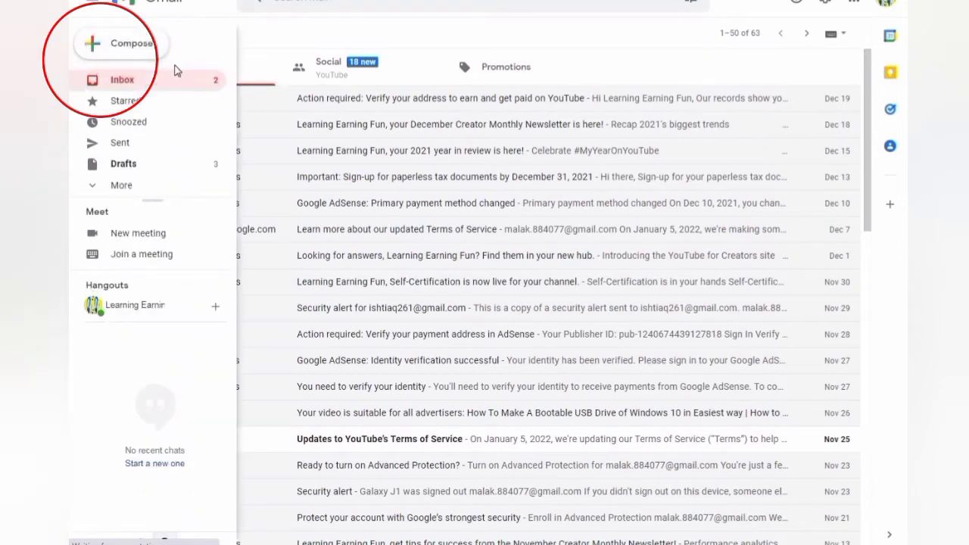
Step: Start composing a new email message
{"action": "mouse_move", "coordinate": [90, 46]}
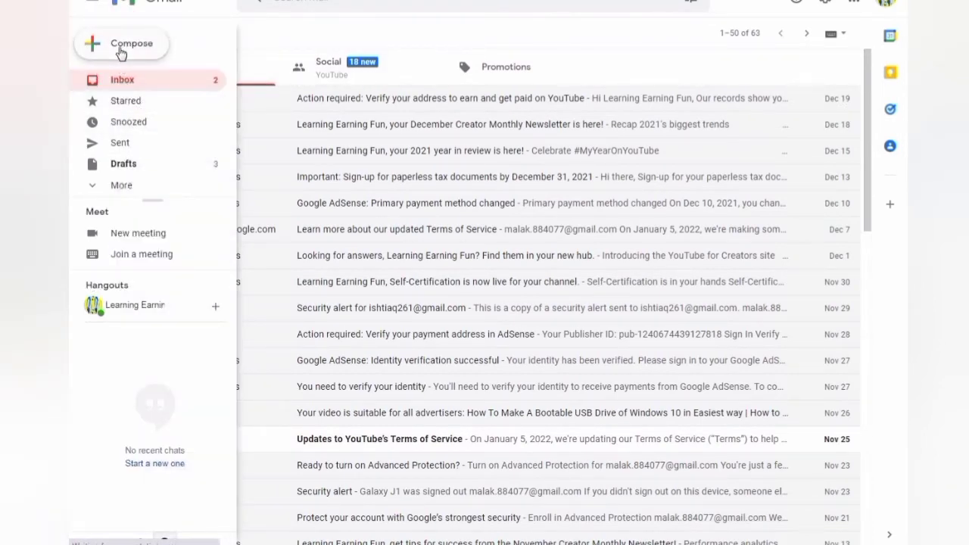
{"action": "left_click", "coordinate": [120, 50]}
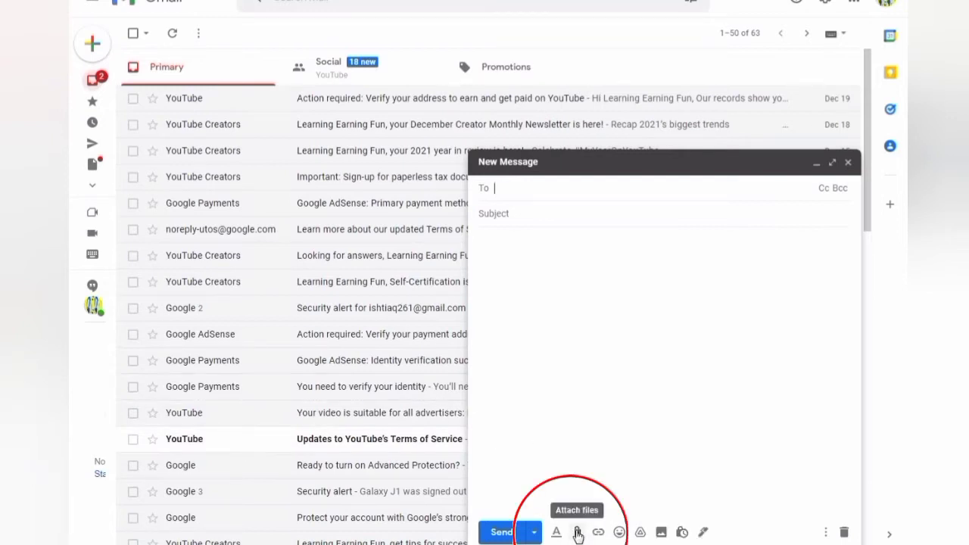
Step: Try to attach the whole Reader folder from the desktop to the new message, and cancel the file selection
{"action": "left_click", "coordinate": [577, 532]}
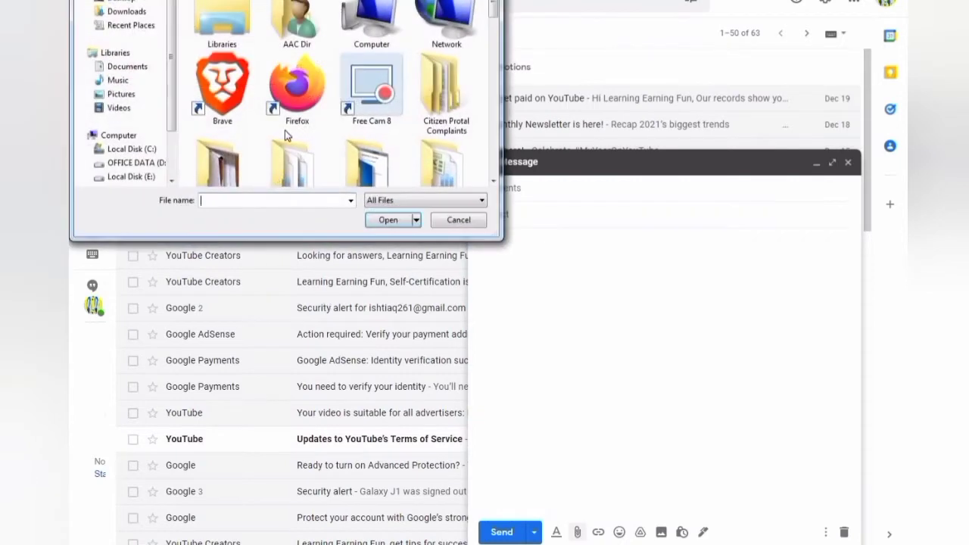
{"action": "left_click", "coordinate": [445, 114]}
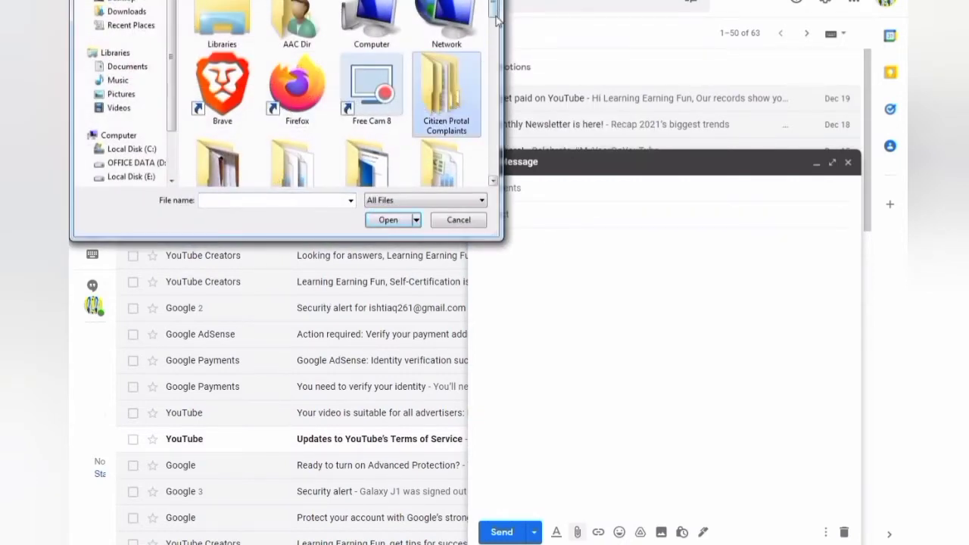
{"action": "scroll", "coordinate": [493, 10], "scroll_direction": "down", "scroll_amount": 2}
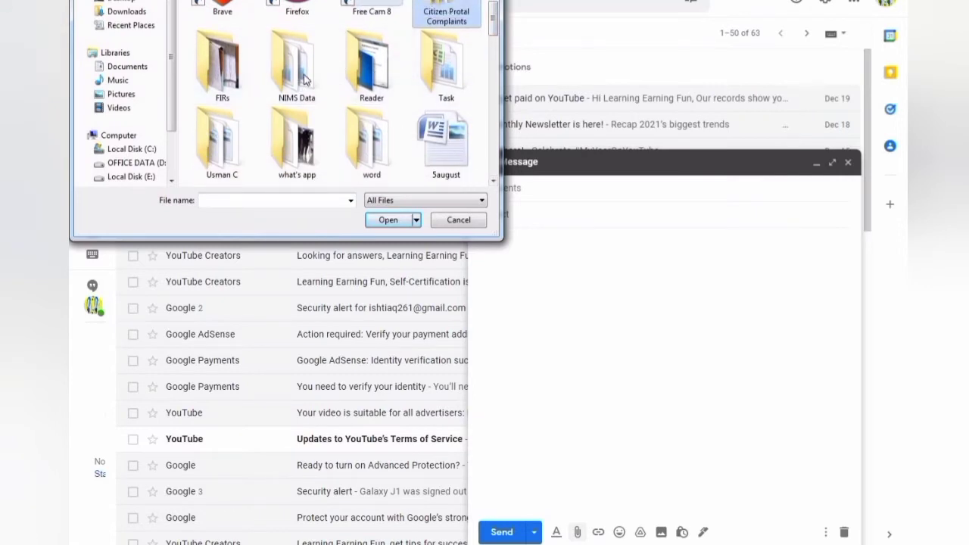
{"action": "left_click", "coordinate": [362, 76]}
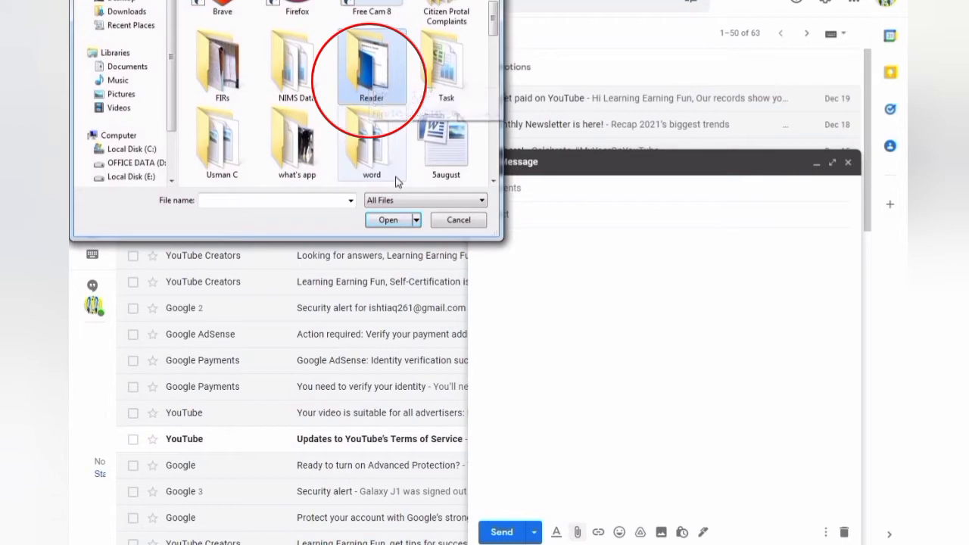
{"action": "left_click", "coordinate": [391, 221]}
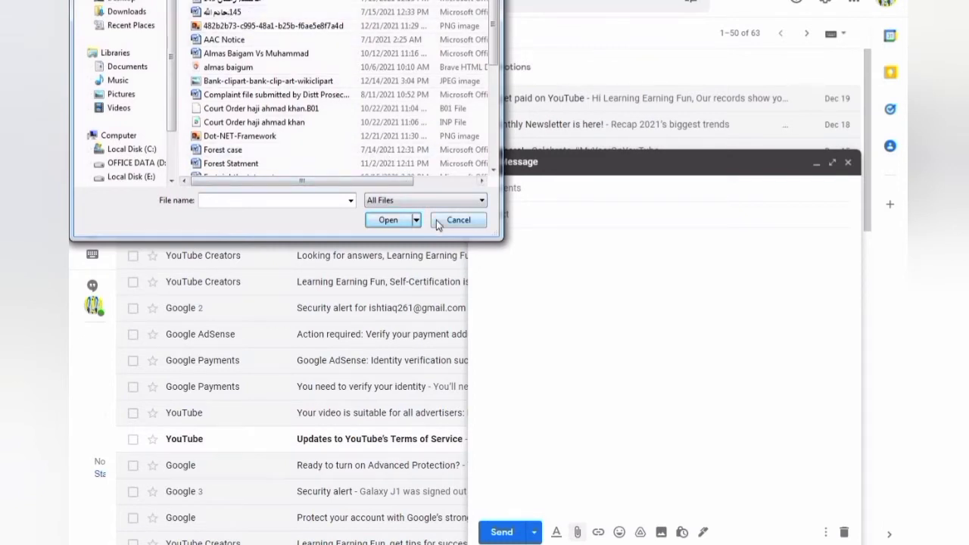
{"action": "left_click", "coordinate": [253, 94]}
{"action": "left_click", "coordinate": [245, 69]}
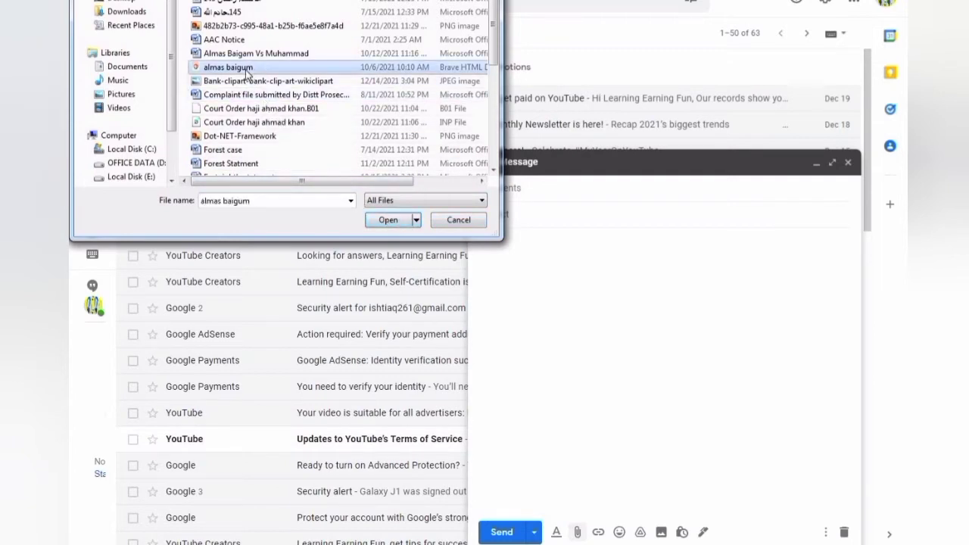
{"action": "left_click", "coordinate": [460, 221]}
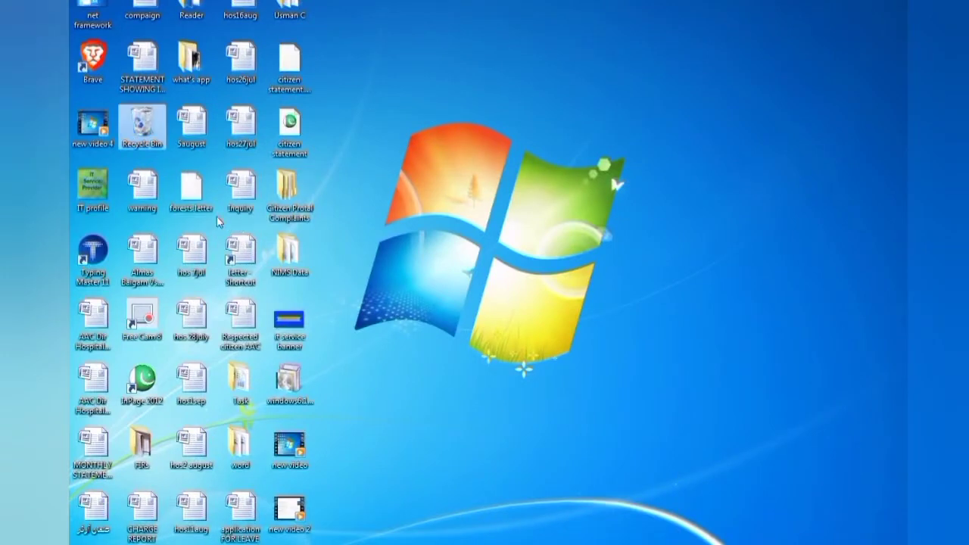
Step: Switch to the Windows desktop and try to compress the Reader folder into a zipped folder
{"action": "mouse_move", "coordinate": [189, 7]}
{"action": "mouse_move", "coordinate": [209, 14]}
{"action": "left_mouse_down"}
{"action": "mouse_move", "coordinate": [418, 108]}
{"action": "mouse_move", "coordinate": [414, 123]}
{"action": "mouse_move", "coordinate": [274, 70]}
{"action": "mouse_move", "coordinate": [193, 4]}
{"action": "left_mouse_up"}
{"action": "right_click", "coordinate": [193, 4]}
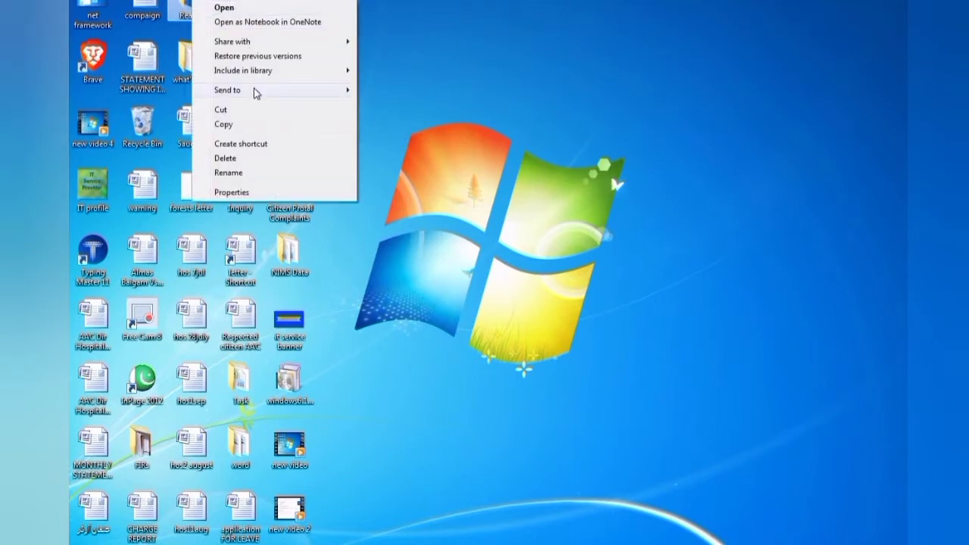
{"action": "mouse_move", "coordinate": [255, 90]}
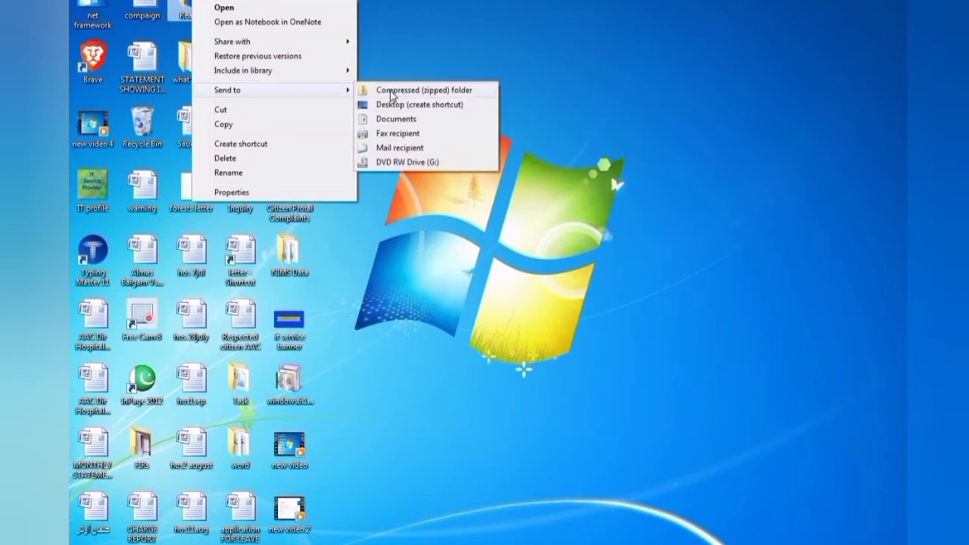
{"action": "left_click", "coordinate": [414, 91]}
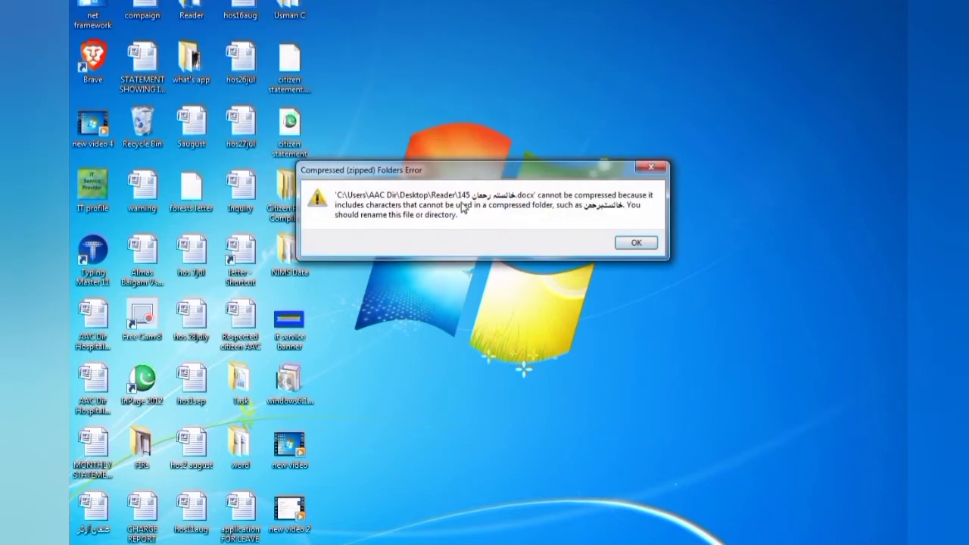
{"action": "left_click", "coordinate": [636, 244]}
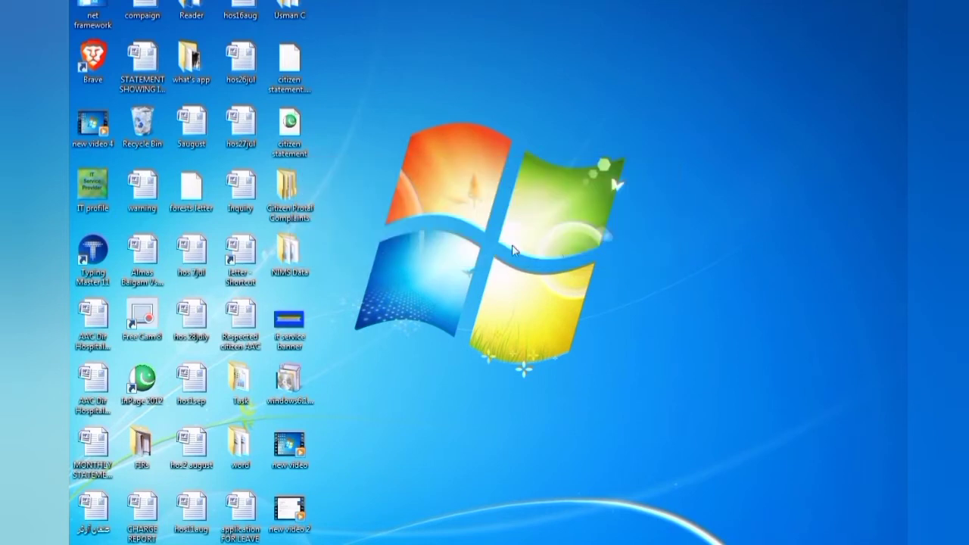
Step: Compress the NIMS Data folder on the desktop into a zipped folder, keeping its suggested name
{"action": "right_click", "coordinate": [298, 258]}
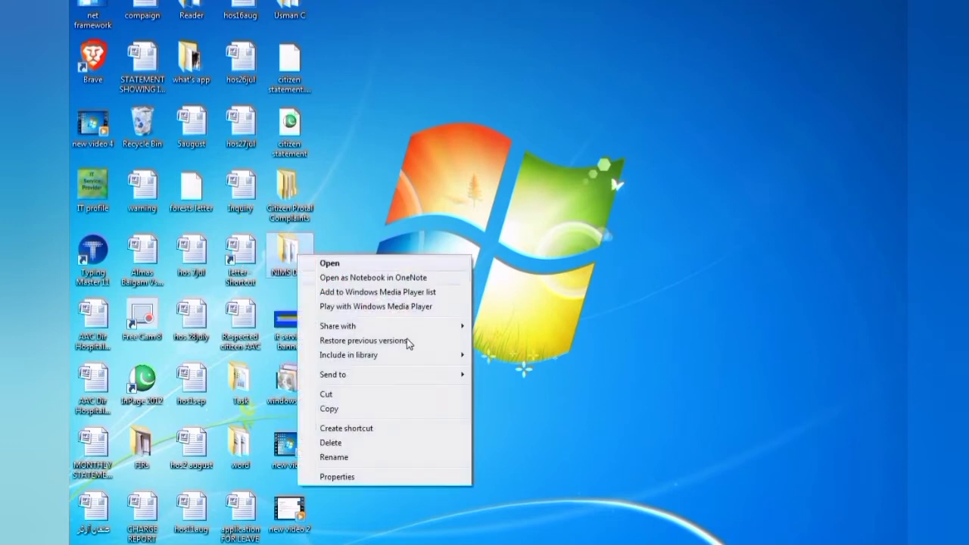
{"action": "left_click", "coordinate": [333, 374]}
{"action": "left_click", "coordinate": [511, 378]}
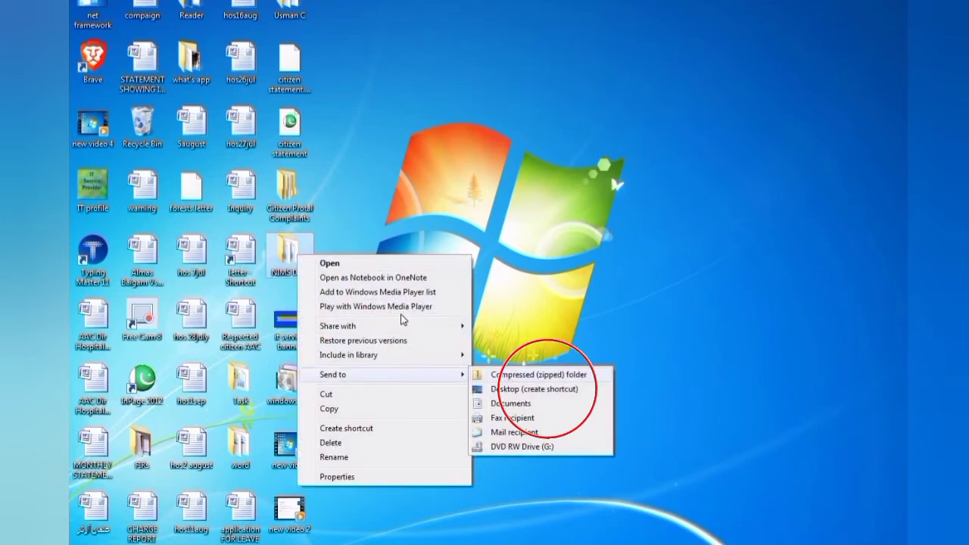
{"action": "mouse_move", "coordinate": [299, 257]}
{"action": "left_mouse_down"}
{"action": "mouse_move", "coordinate": [329, 189]}
{"action": "mouse_move", "coordinate": [467, 170]}
{"action": "mouse_move", "coordinate": [296, 257]}
{"action": "left_mouse_up"}
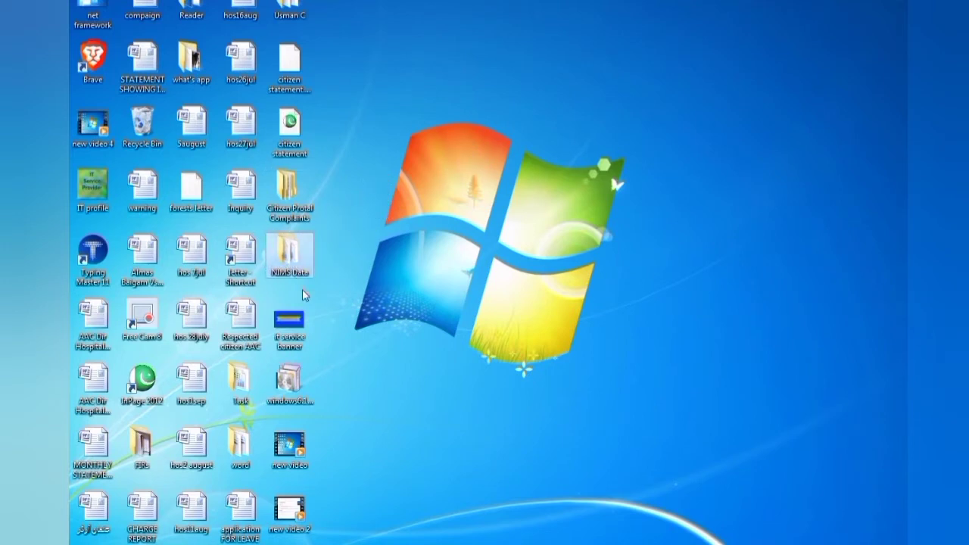
{"action": "right_click", "coordinate": [288, 261]}
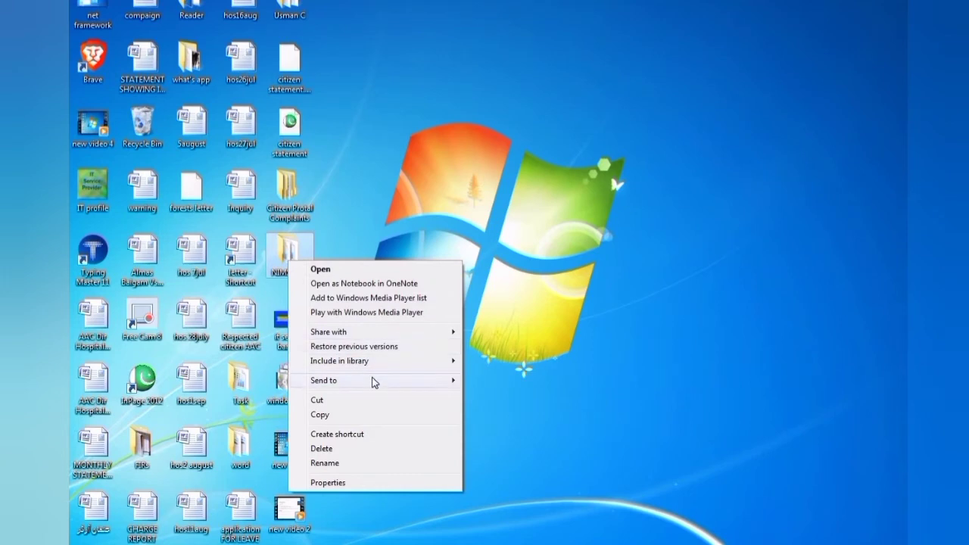
{"action": "mouse_move", "coordinate": [373, 382]}
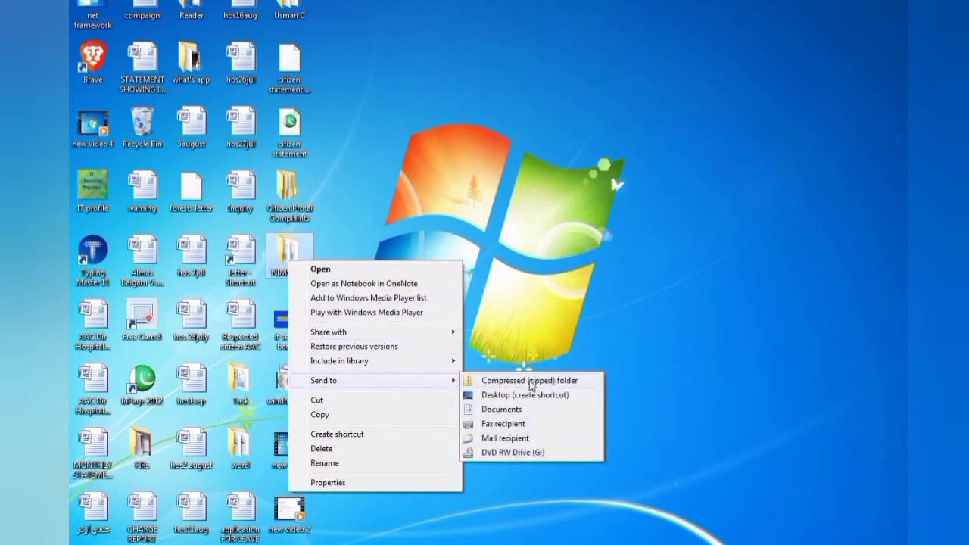
{"action": "left_click", "coordinate": [530, 381]}
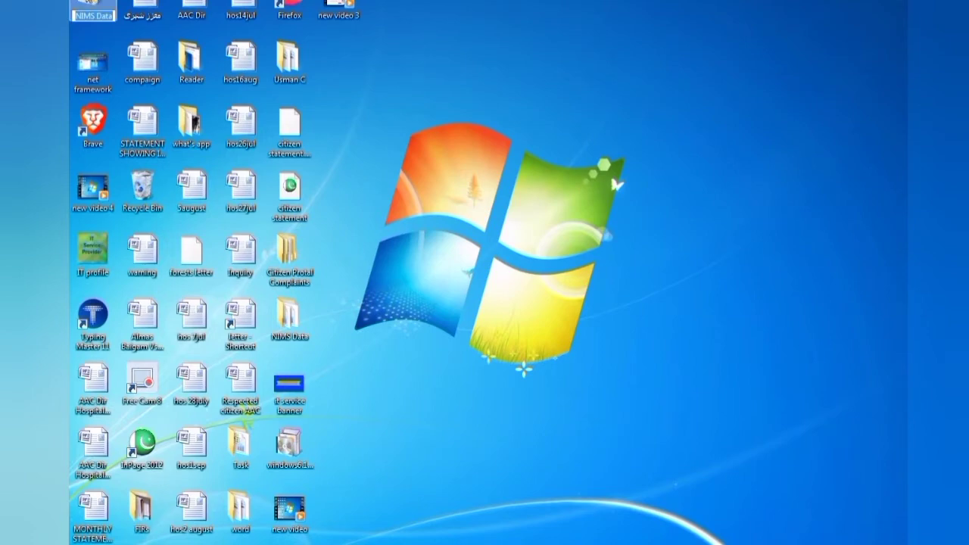
{"action": "key", "text": "Return"}
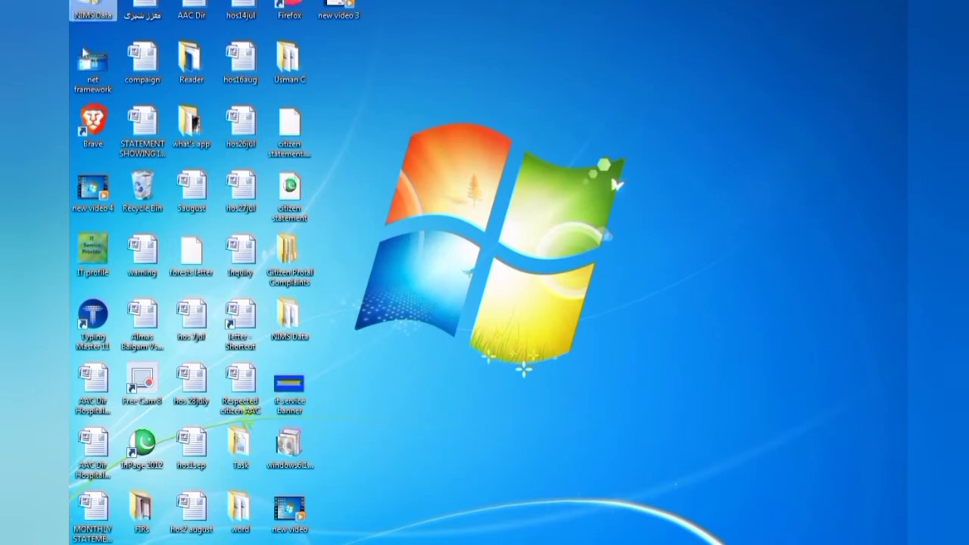
Step: Examine the contents of the zipped NIMS Data folder and of the original NIMS Data folder, closing each window
{"action": "double_click", "coordinate": [93, 8]}
{"action": "double_click", "coordinate": [371, 180]}
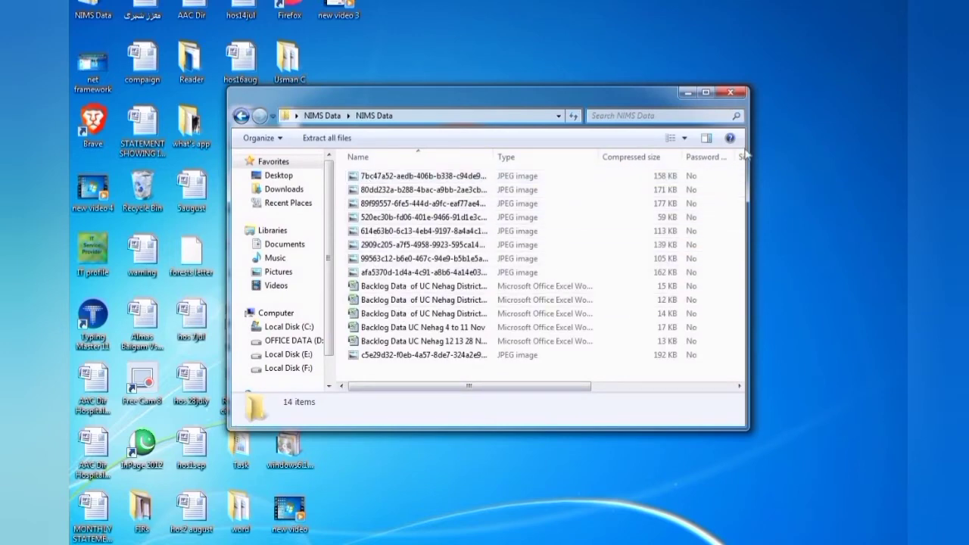
{"action": "left_click", "coordinate": [731, 93]}
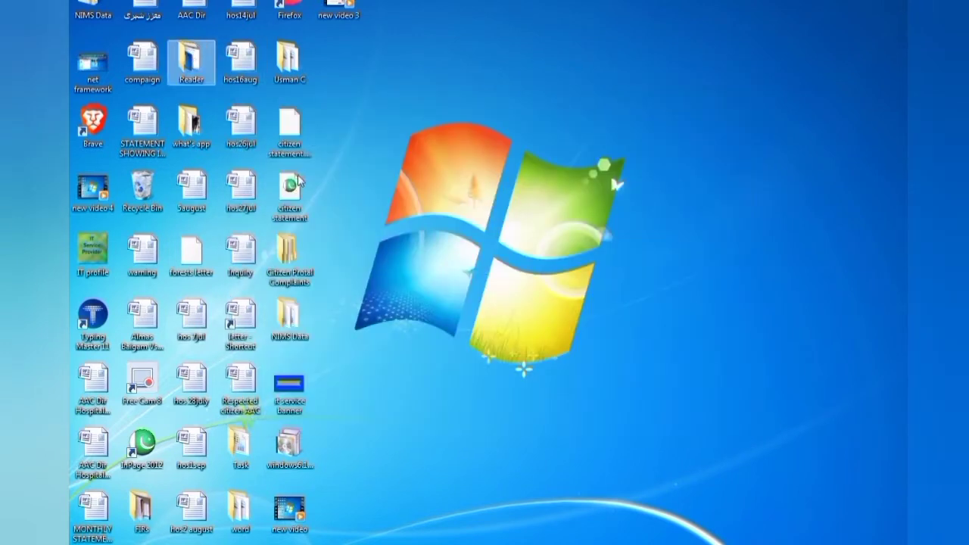
{"action": "double_click", "coordinate": [298, 339]}
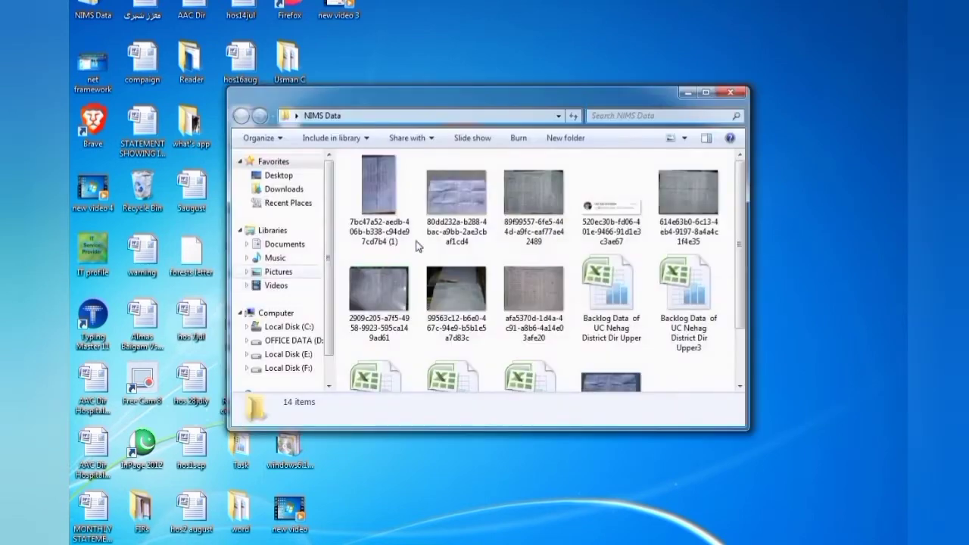
{"action": "mouse_move", "coordinate": [741, 189]}
{"action": "left_mouse_down"}
{"action": "mouse_move", "coordinate": [757, 330]}
{"action": "mouse_move", "coordinate": [746, 185]}
{"action": "left_mouse_up"}
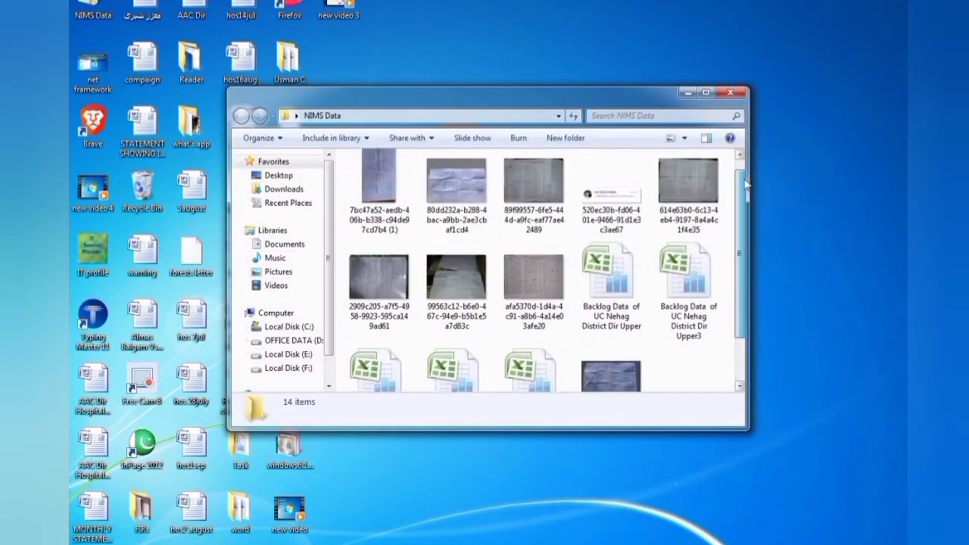
{"action": "left_click", "coordinate": [731, 92]}
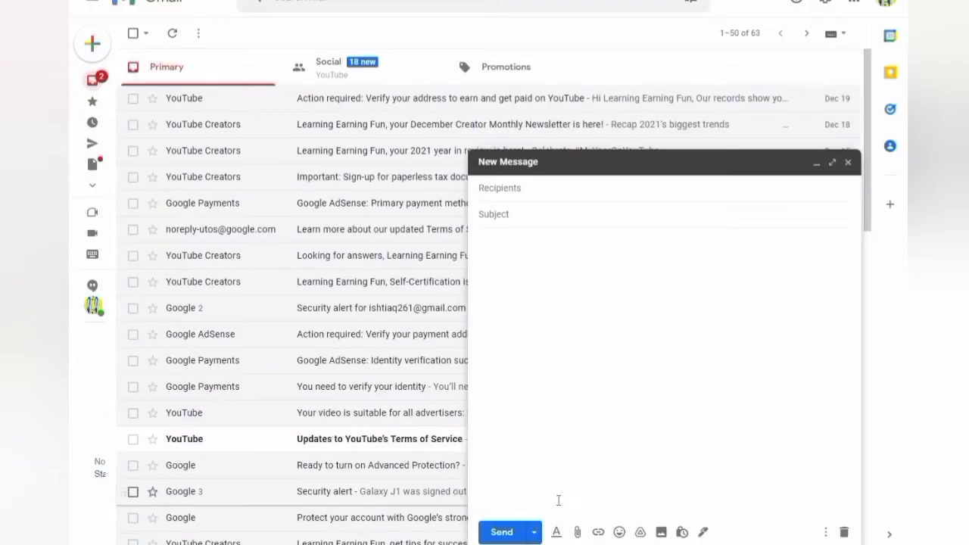
Step: Switch back to the Gmail message, open the file selection for attachments and try choosing the uncompressed NIMS Data folder
{"action": "left_click", "coordinate": [577, 532]}
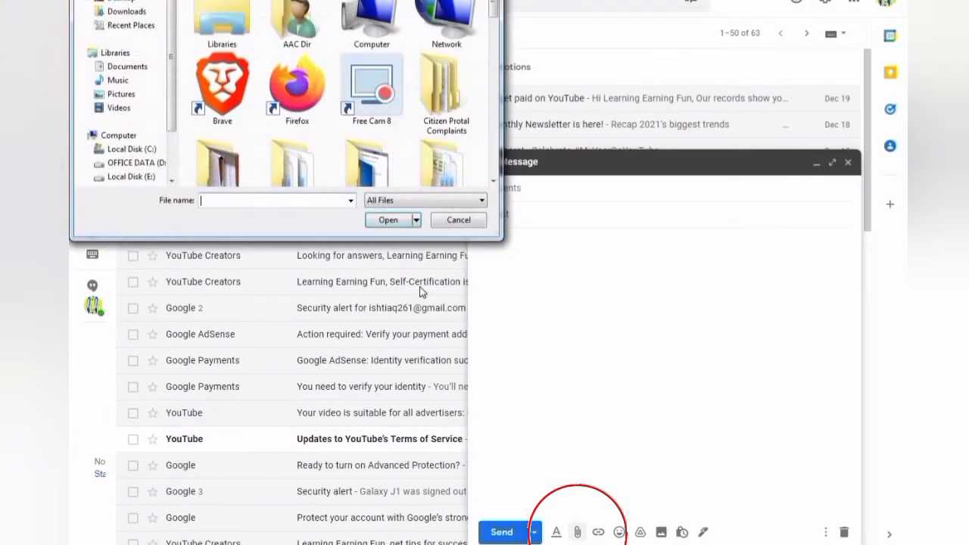
{"action": "left_click", "coordinate": [296, 121]}
{"action": "scroll", "coordinate": [294, 125], "scroll_direction": "down", "scroll_amount": 2}
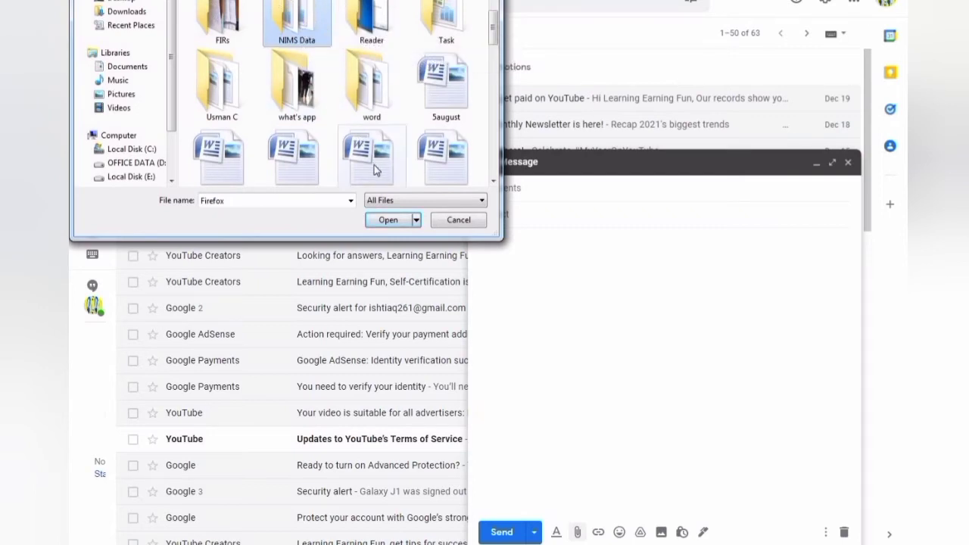
{"action": "left_click", "coordinate": [386, 220]}
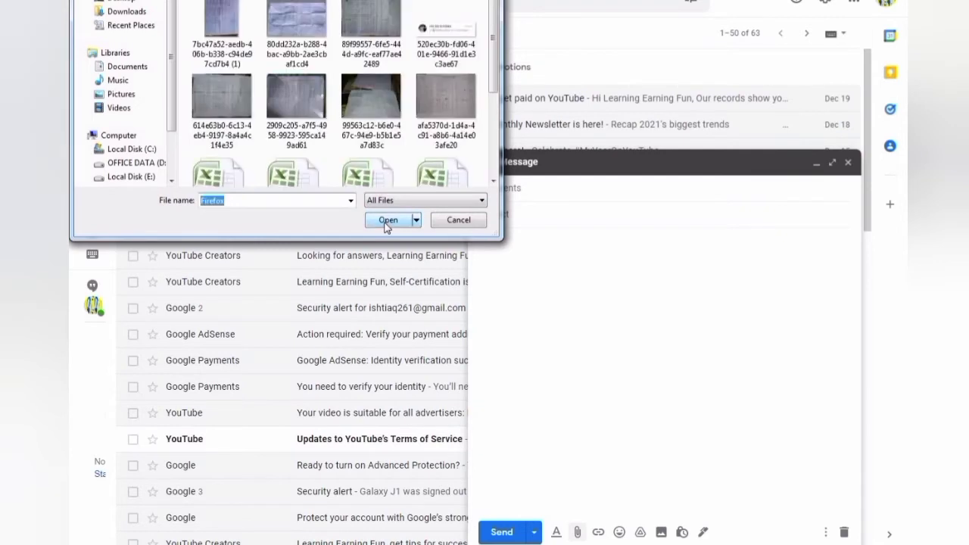
{"action": "mouse_move", "coordinate": [488, 36]}
{"action": "left_mouse_down"}
{"action": "mouse_move", "coordinate": [494, 125]}
{"action": "mouse_move", "coordinate": [490, 28]}
{"action": "mouse_move", "coordinate": [493, 72]}
{"action": "mouse_move", "coordinate": [492, 36]}
{"action": "left_mouse_up"}
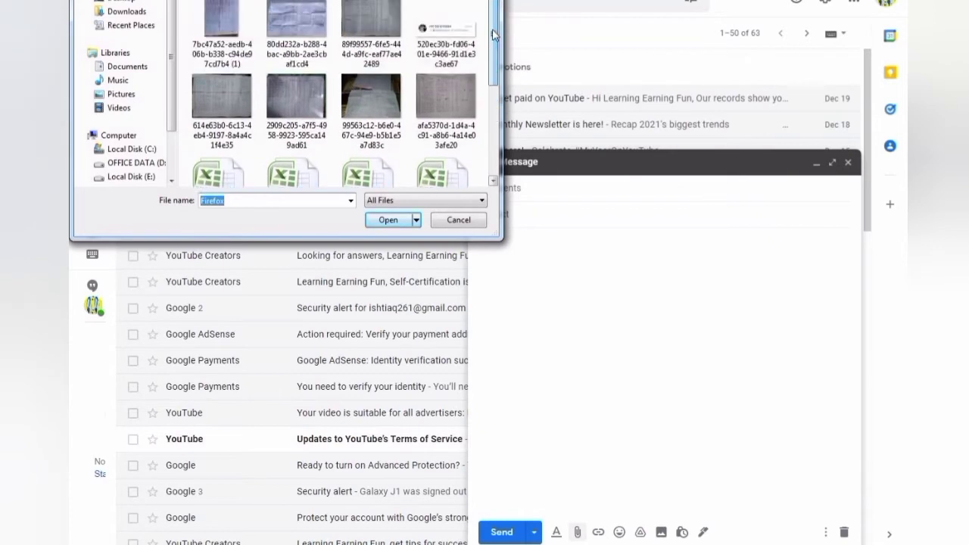
{"action": "left_click_drag", "start_coordinate": [292, 1], "coordinate": [292, 32]}
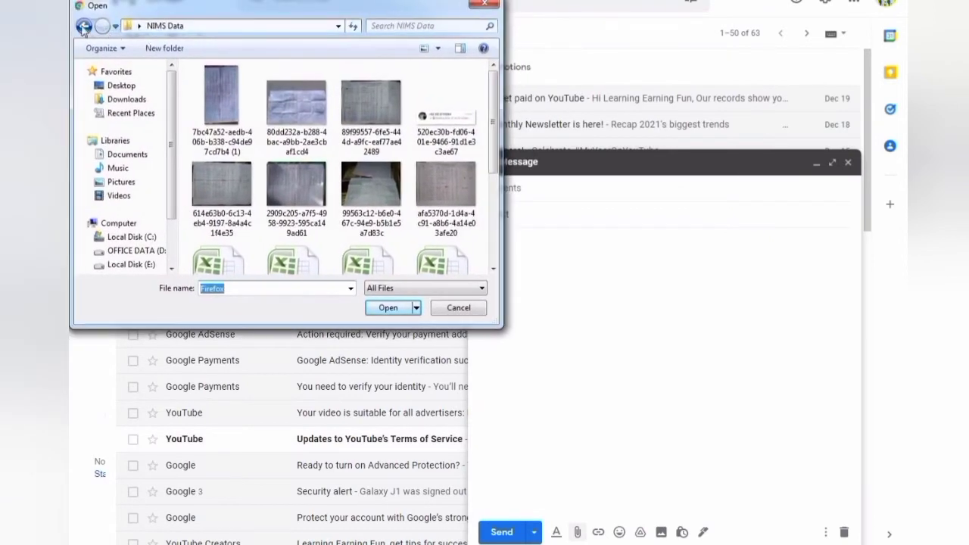
{"action": "left_click", "coordinate": [83, 28]}
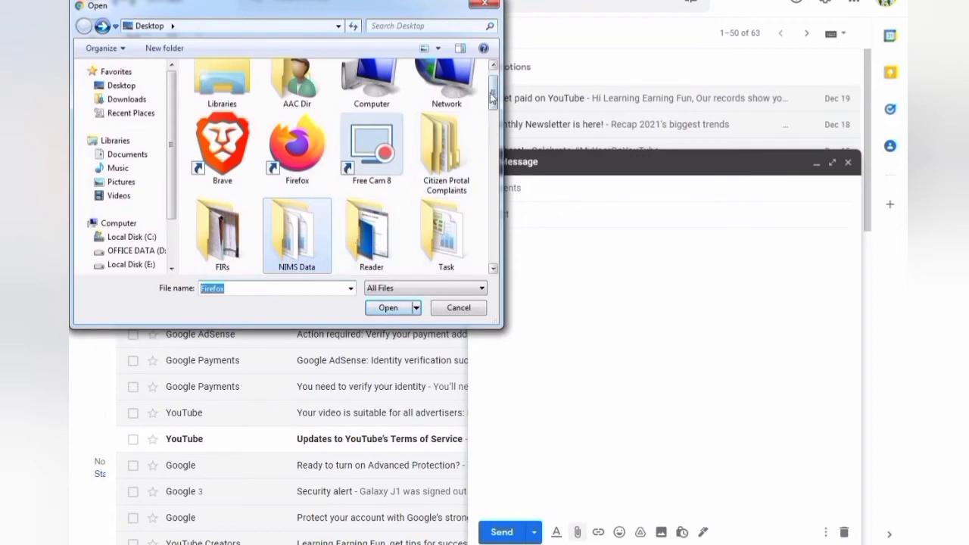
Step: Attach the zipped NIMS Data folder from the desktop to the message
{"action": "left_click_drag", "start_coordinate": [493, 94], "coordinate": [479, 240]}
{"action": "scroll", "coordinate": [476, 234], "scroll_direction": "down", "scroll_amount": 2}
{"action": "scroll", "coordinate": [474, 230], "scroll_direction": "up", "scroll_amount": 2}
{"action": "scroll", "coordinate": [424, 216], "scroll_direction": "down", "scroll_amount": 2}
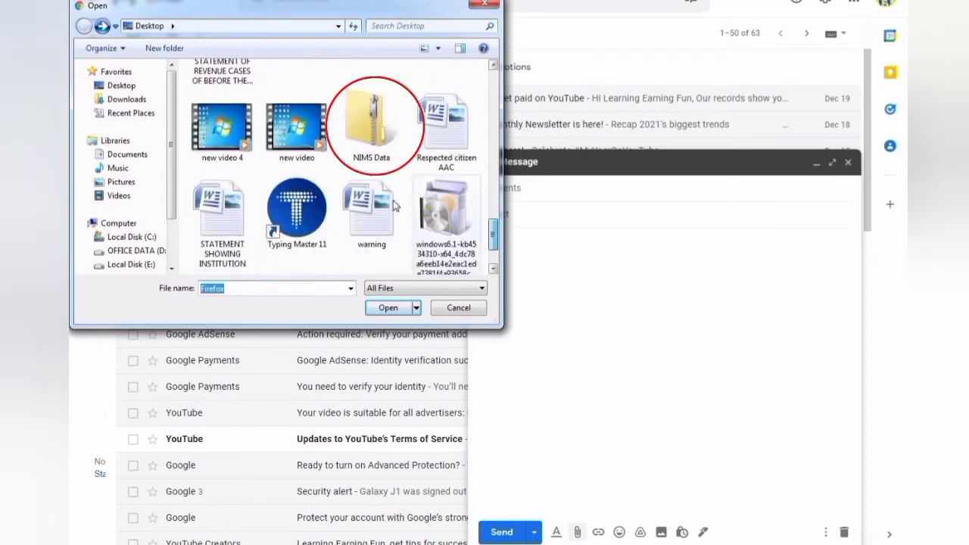
{"action": "left_click", "coordinate": [373, 135]}
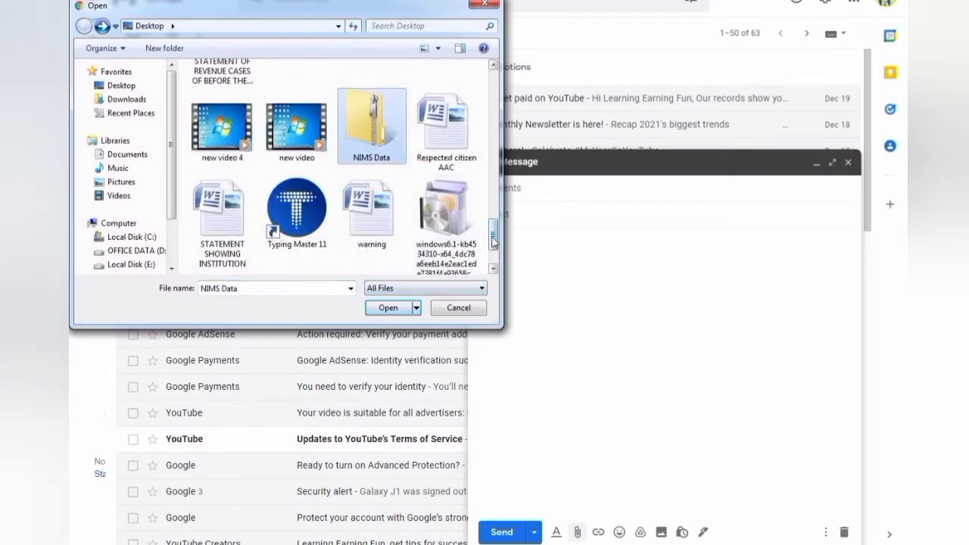
{"action": "scroll", "coordinate": [454, 227], "scroll_direction": "up", "scroll_amount": 1}
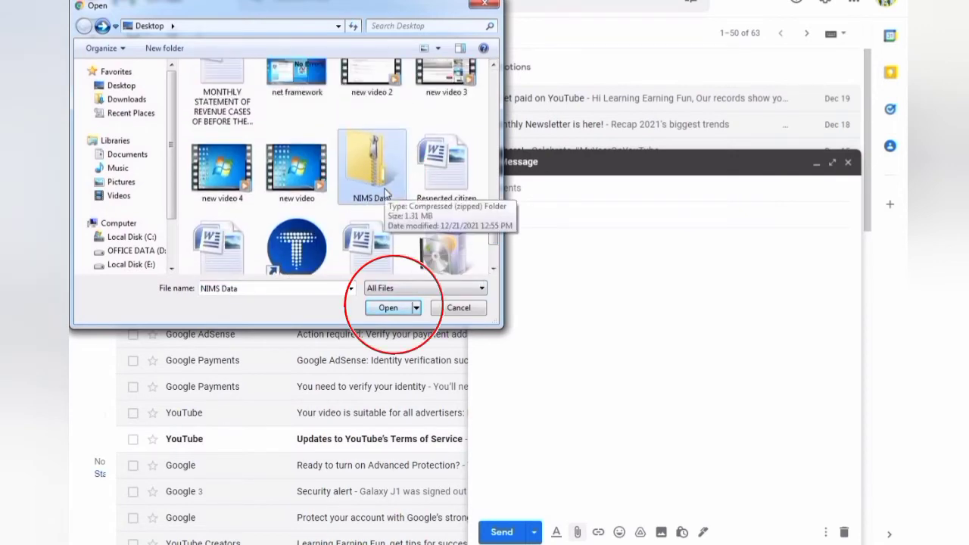
{"action": "left_click", "coordinate": [389, 308]}
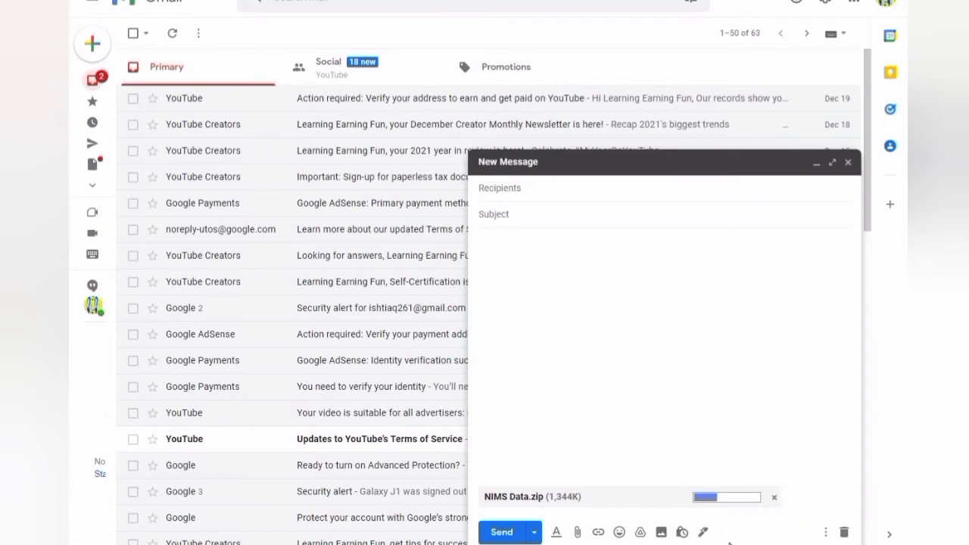
Step: Fill in the recipient's e-mail address and a short subject, and send the message with the NIMS Data.zip attachment
{"action": "left_click", "coordinate": [503, 188]}
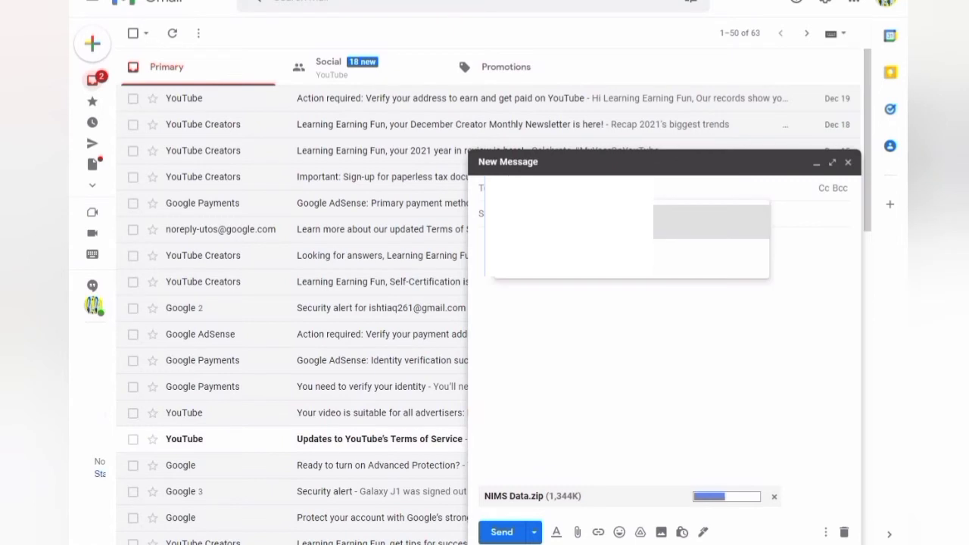
{"action": "left_click", "coordinate": [481, 214]}
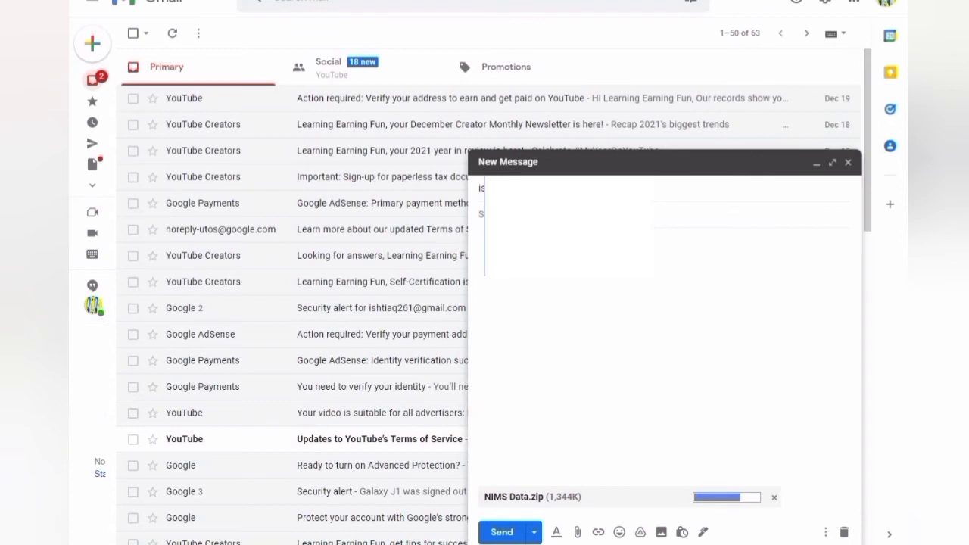
{"action": "type", "text": "fo"}
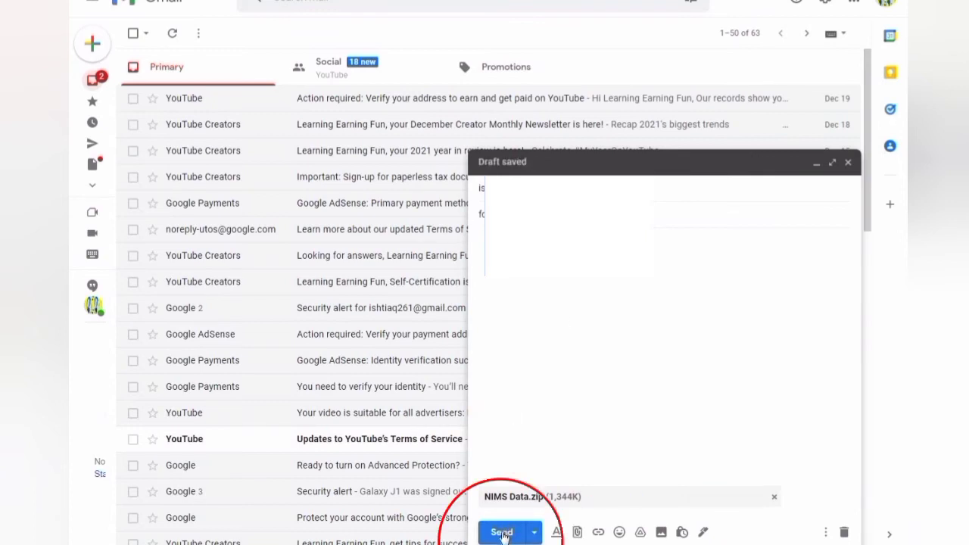
{"action": "left_click", "coordinate": [500, 532]}
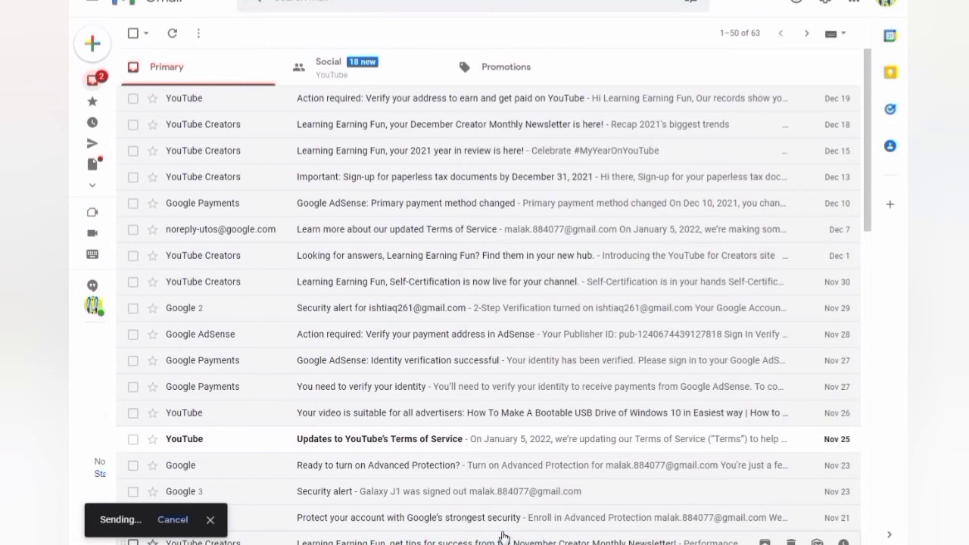
Step: Open the sent message and download its NIMS Data.zip attachment
{"action": "left_click", "coordinate": [244, 519]}
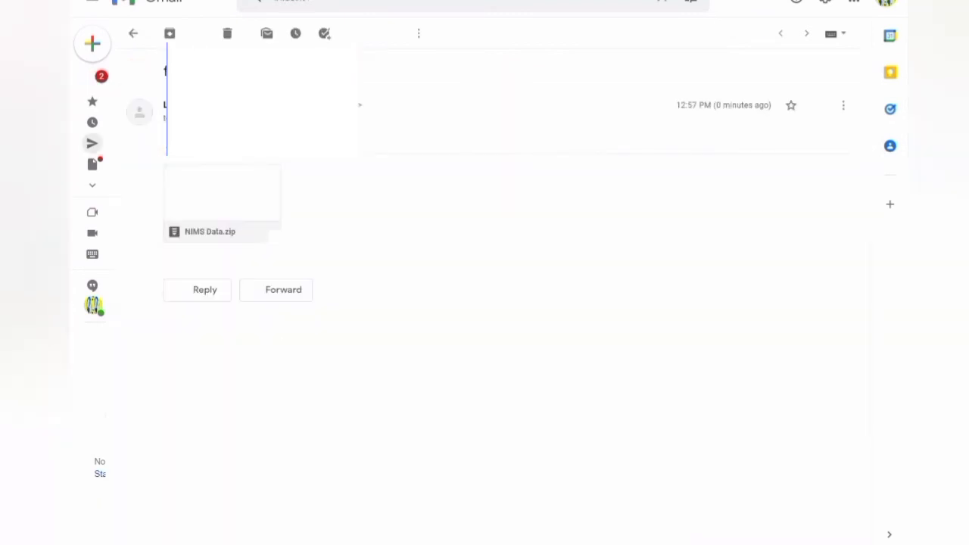
{"action": "mouse_move", "coordinate": [206, 208]}
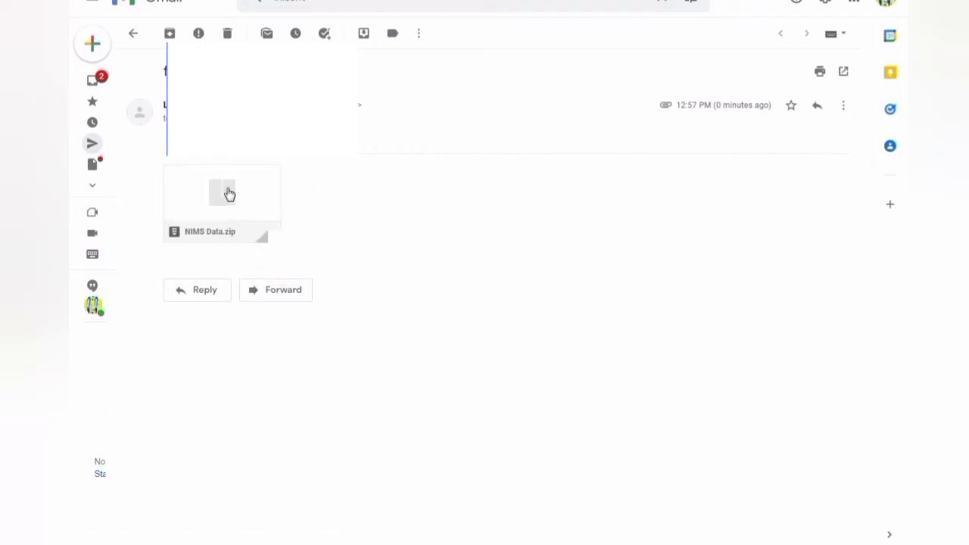
{"action": "mouse_move", "coordinate": [239, 203]}
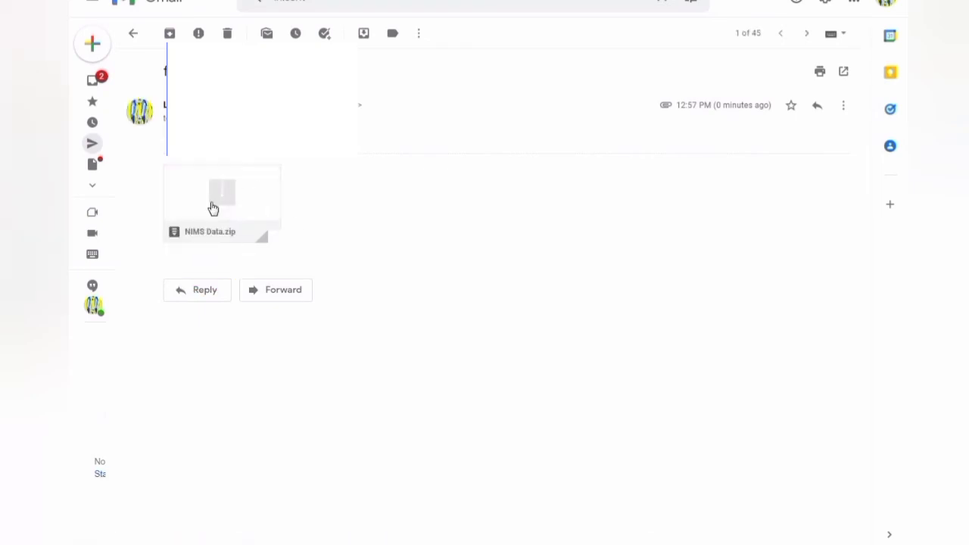
{"action": "mouse_move", "coordinate": [198, 226]}
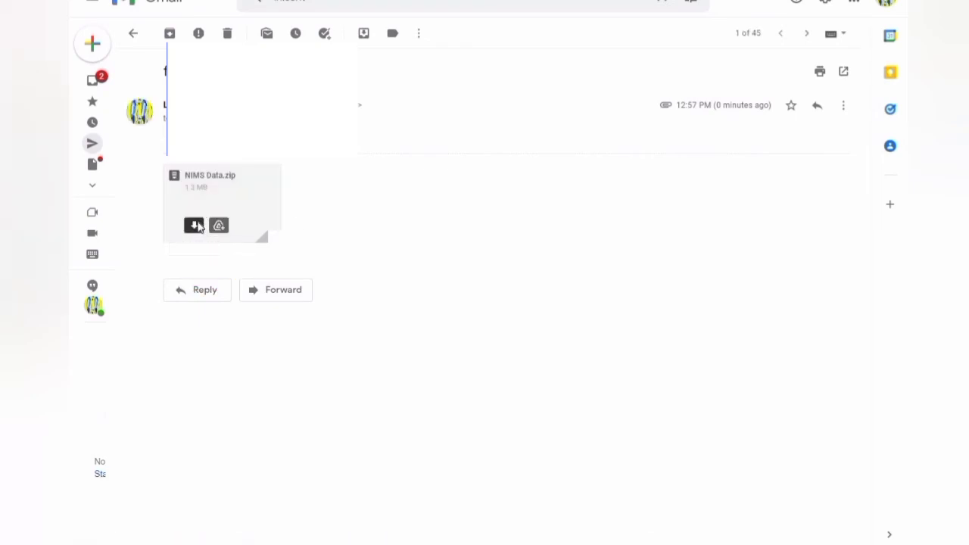
{"action": "left_click", "coordinate": [195, 226]}
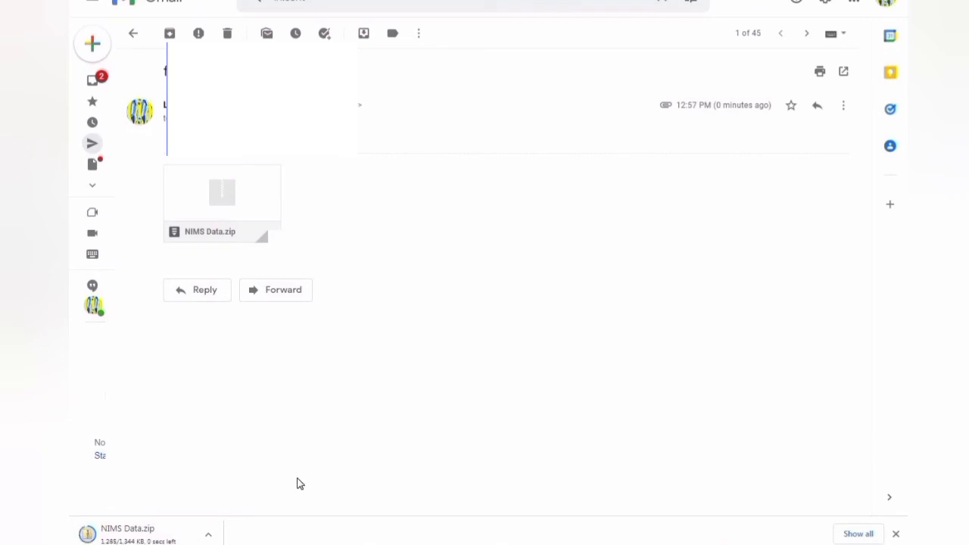
Step: Open the downloaded NIMS Data.zip, examine all files inside its NIMS Data folder, and close the window
{"action": "left_click", "coordinate": [133, 536]}
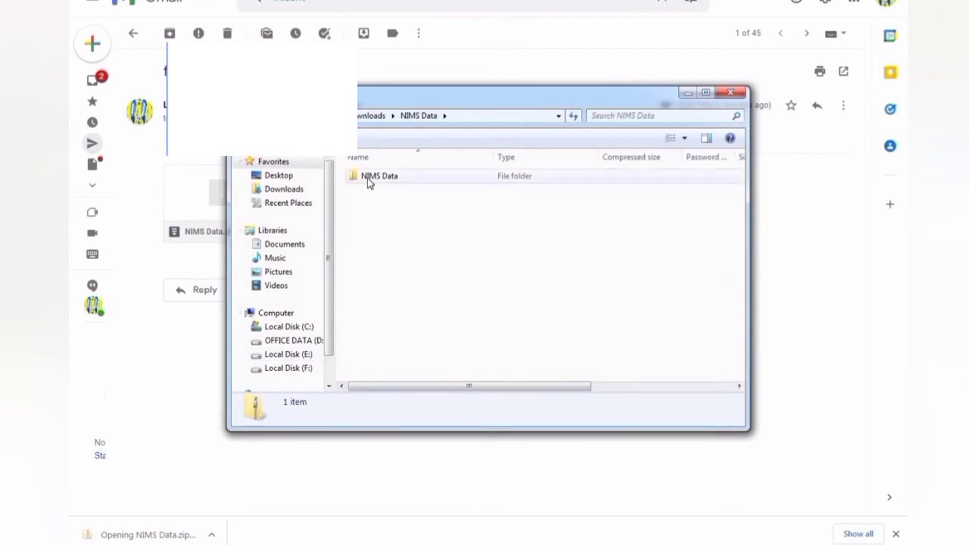
{"action": "double_click", "coordinate": [370, 178]}
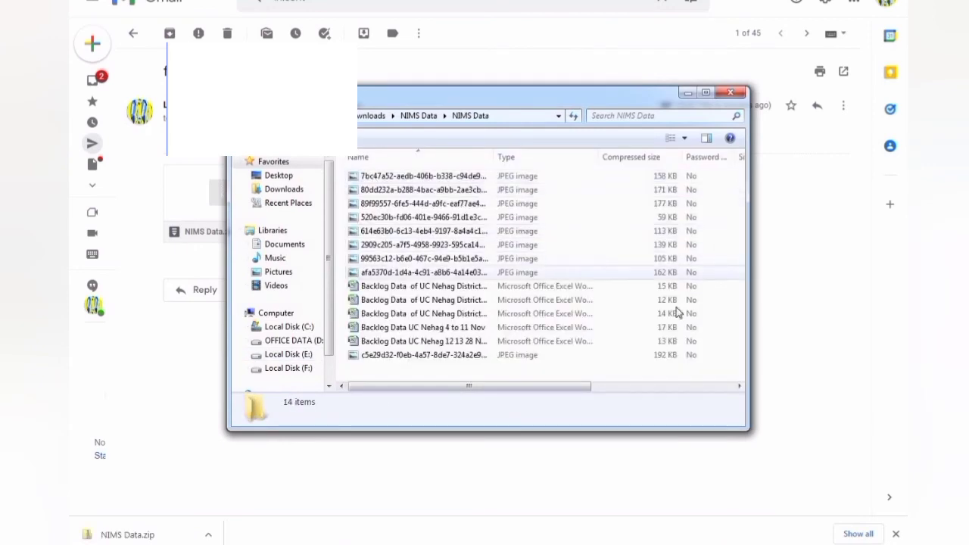
{"action": "key", "text": "ctrl+a"}
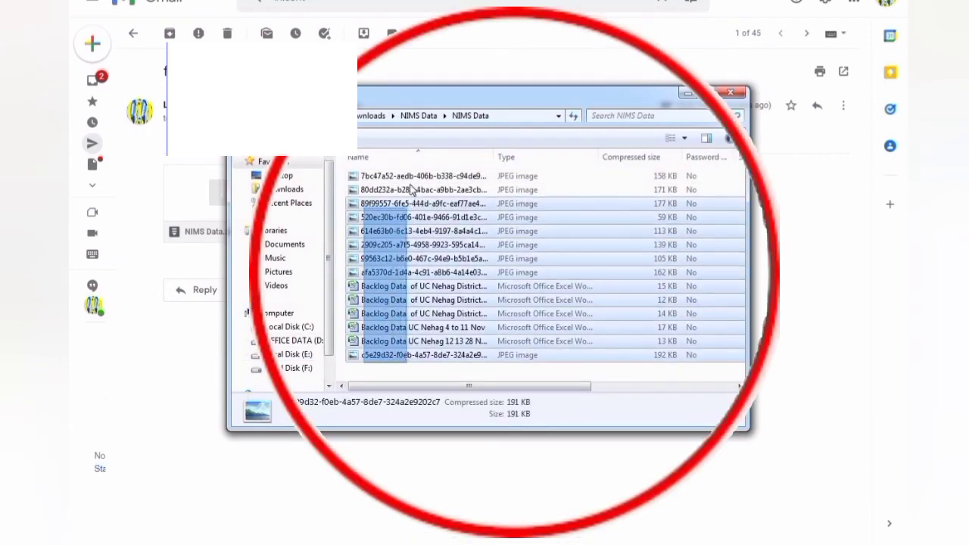
{"action": "left_click", "coordinate": [731, 93]}
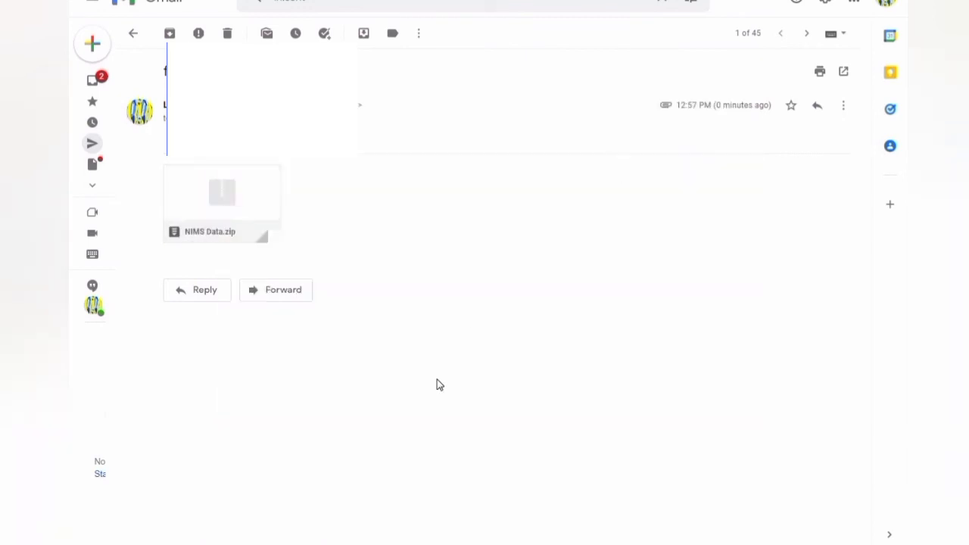
{"action": "mouse_move", "coordinate": [253, 156]}
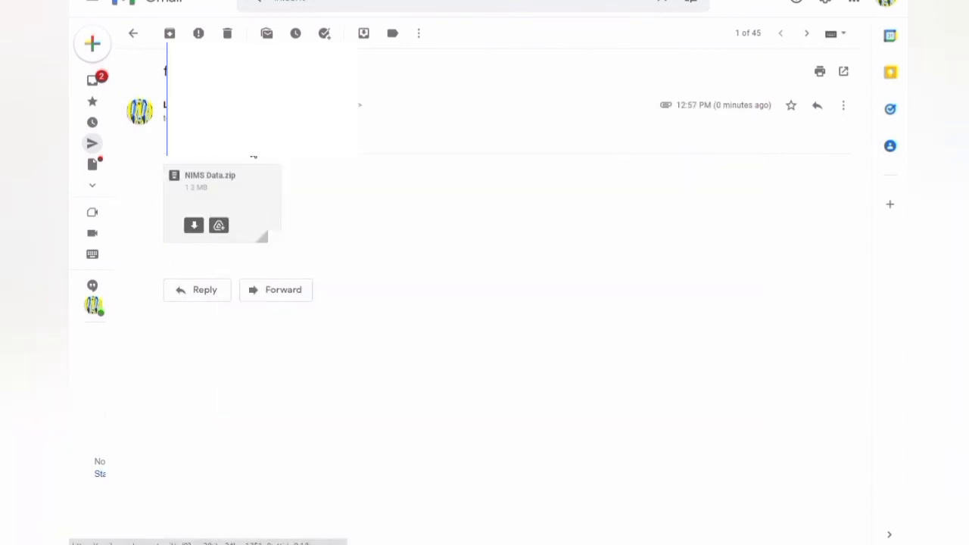